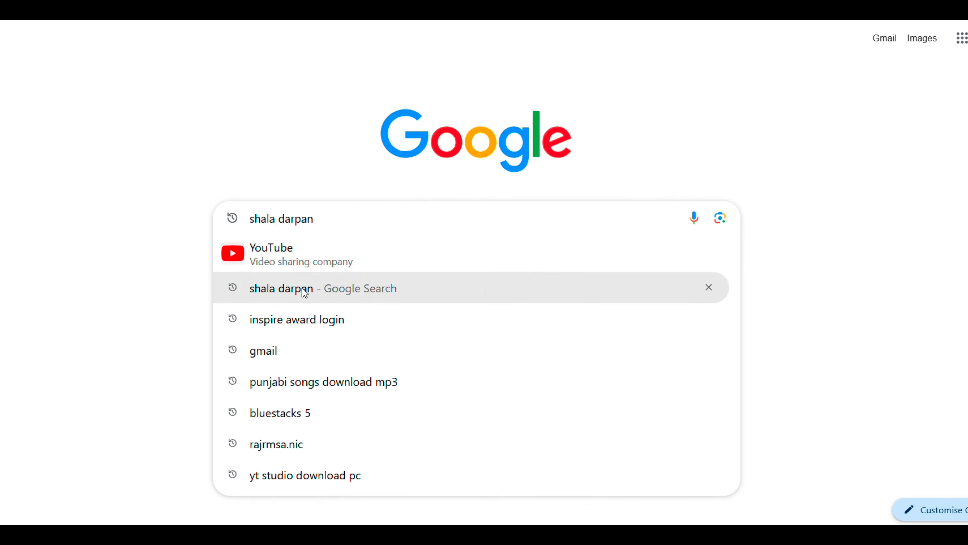
Search the web for "shala darpan" and open the Integrated ShalaDarpan site's School/Office login form.
left_click(302, 287)
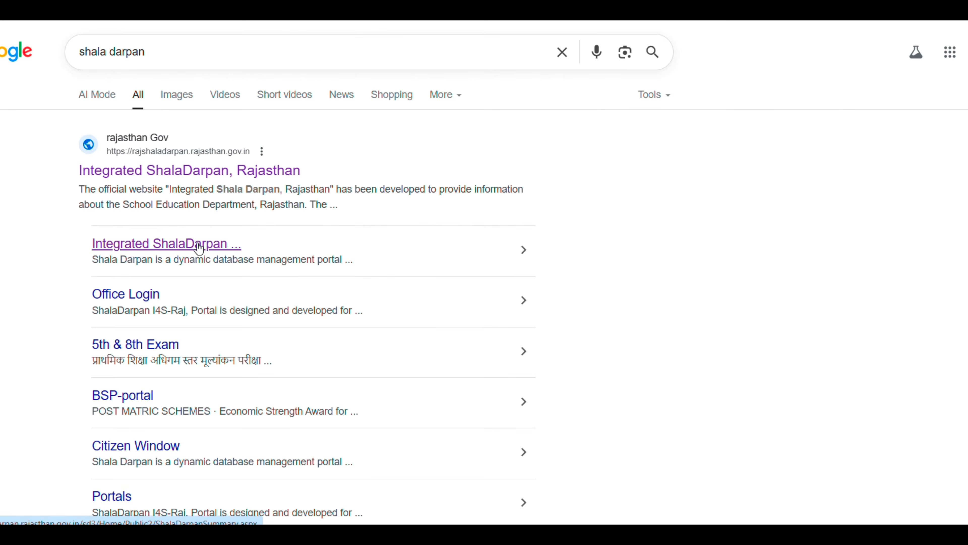
left_click(203, 245)
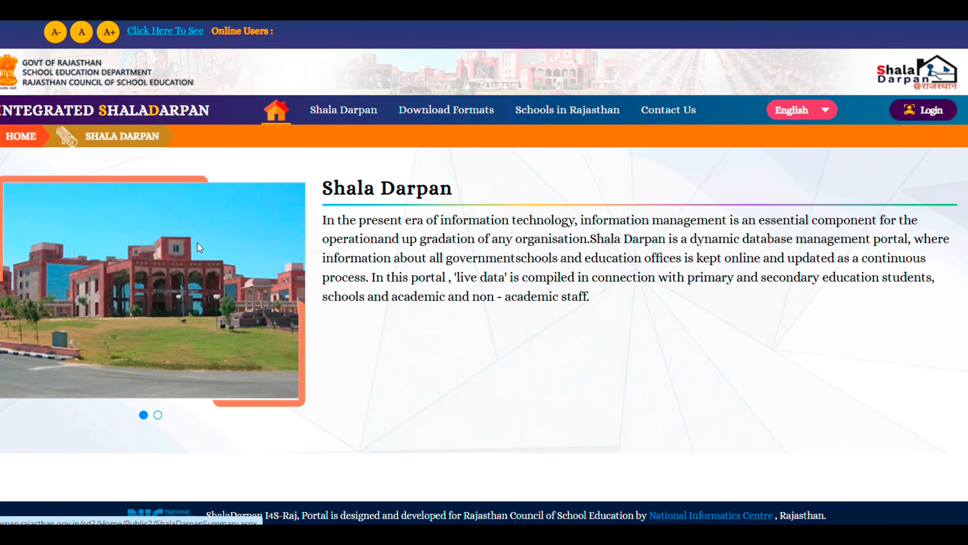
left_click(927, 114)
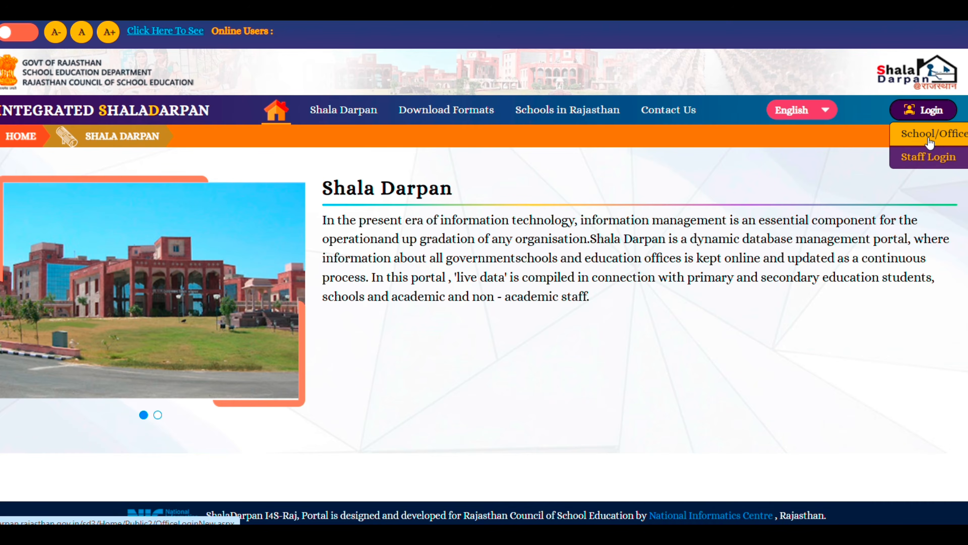
left_click(929, 139)
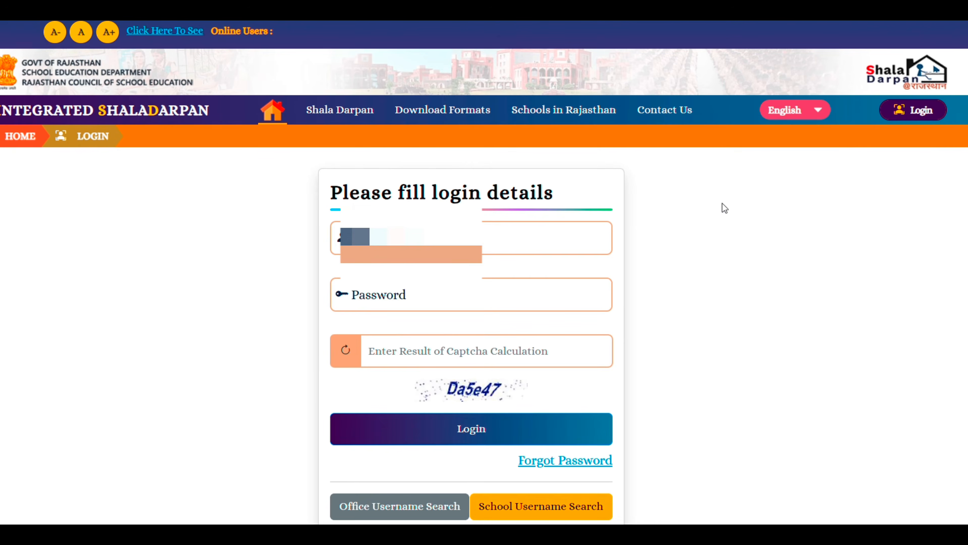
Log in to the school account with its password and captcha, and open the विषय अध्यापक मैपिंग page for exam result entries.
left_click(410, 352)
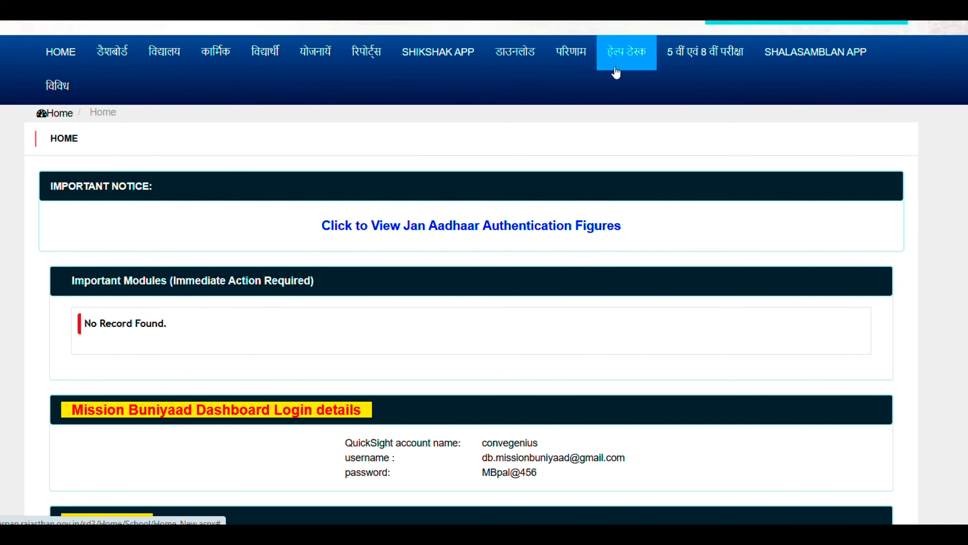
left_click(571, 54)
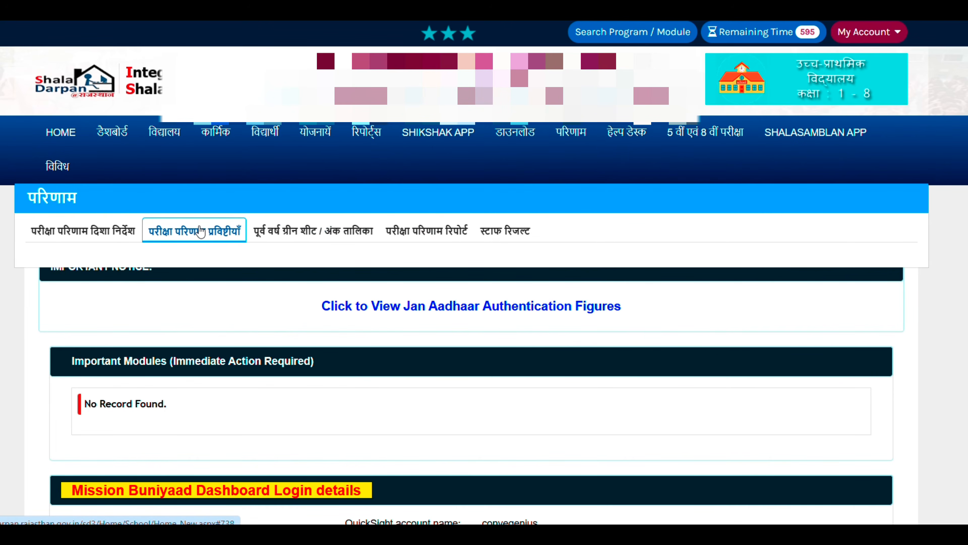
left_click(188, 237)
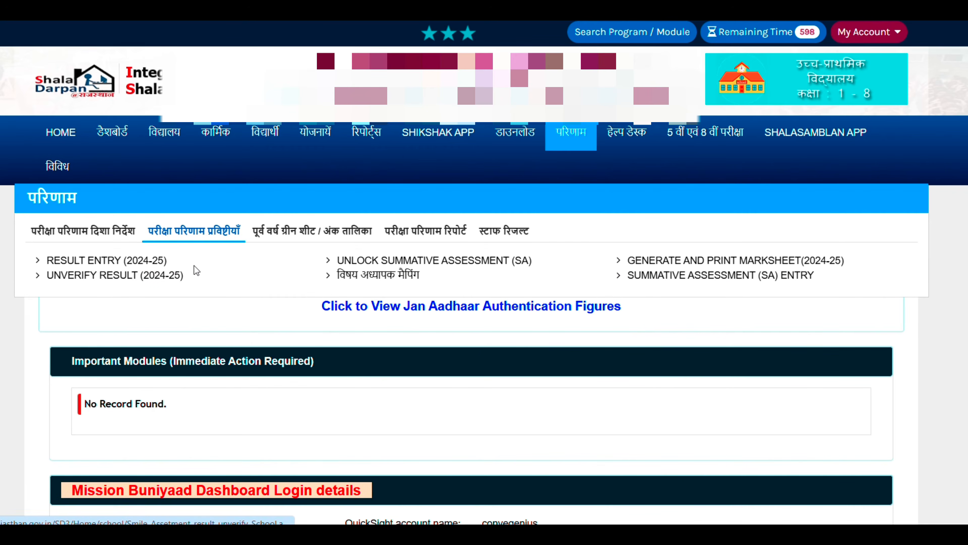
left_click(389, 282)
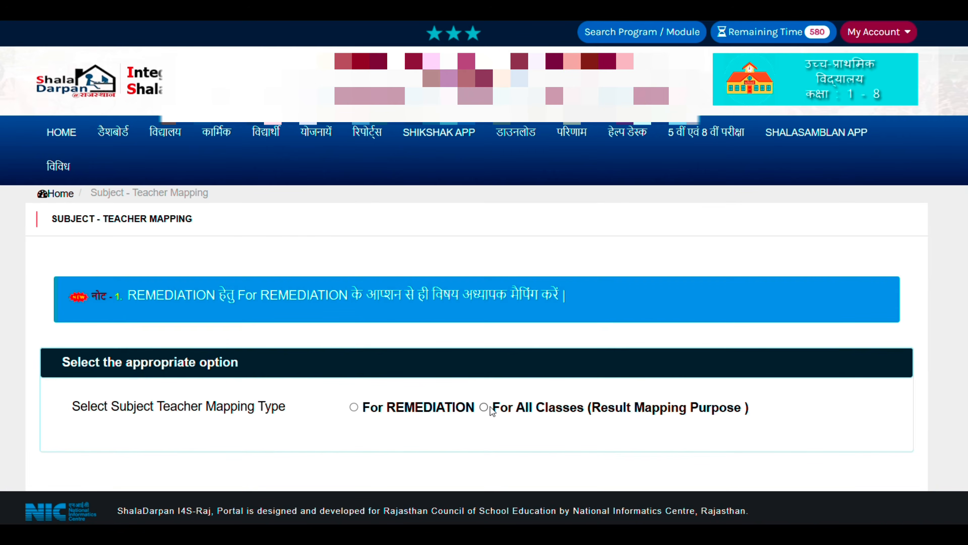
Choose the For REMEDIATION mapping type and submit the Level-2 English teacher as the working teacher for class 6 English.
left_click(354, 407)
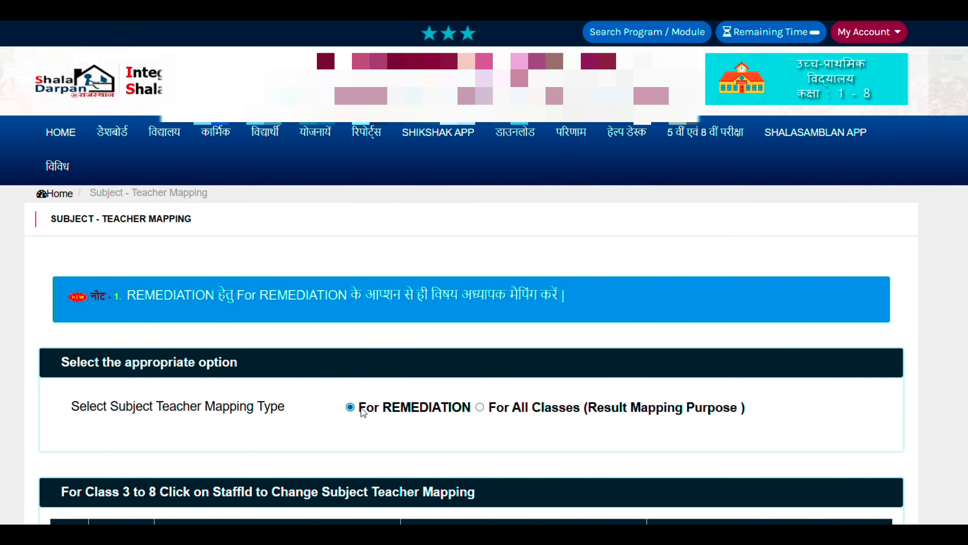
scroll(373, 410, "down", 8)
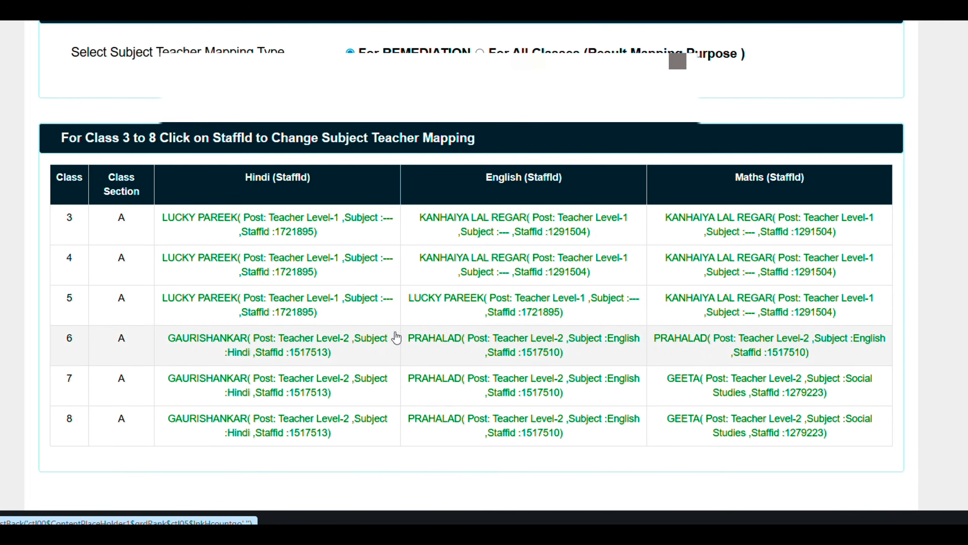
left_click(483, 341)
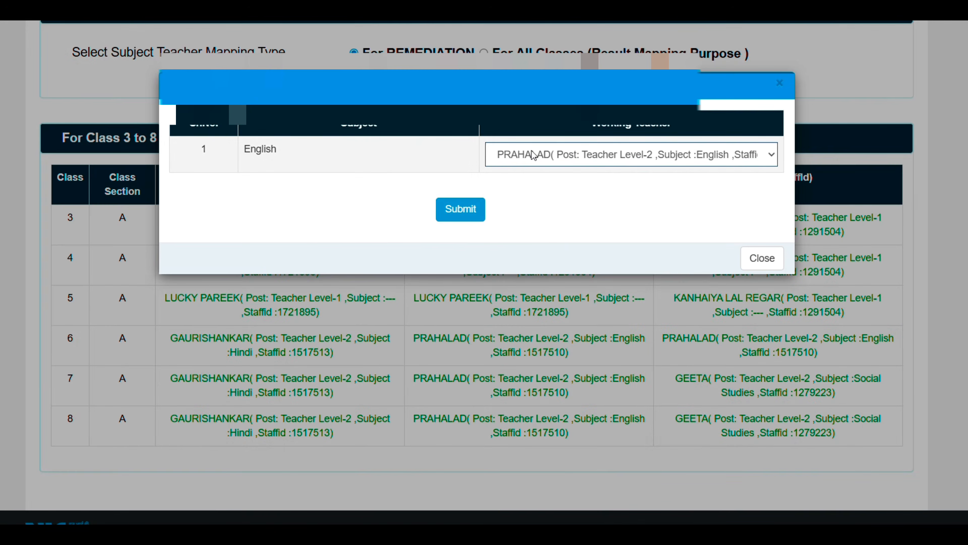
left_click(532, 154)
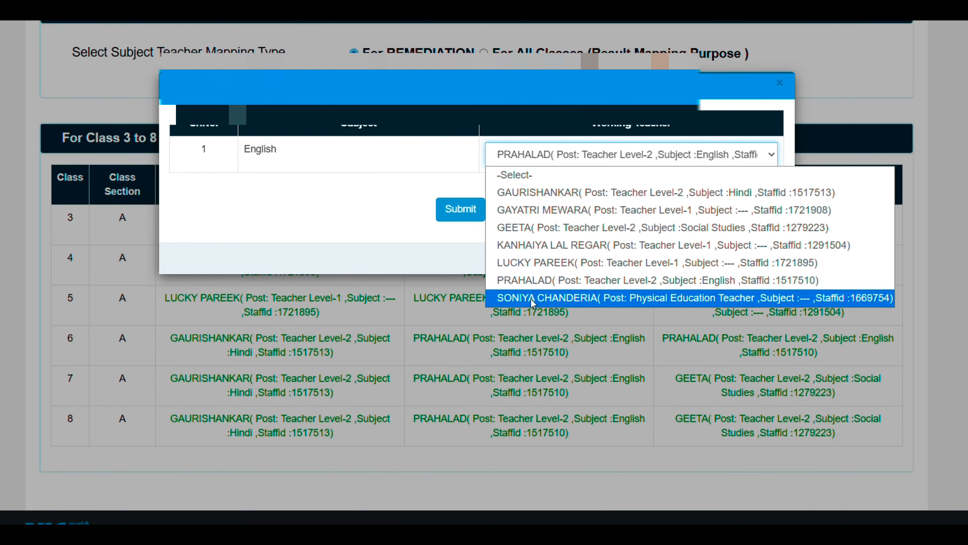
left_click(521, 281)
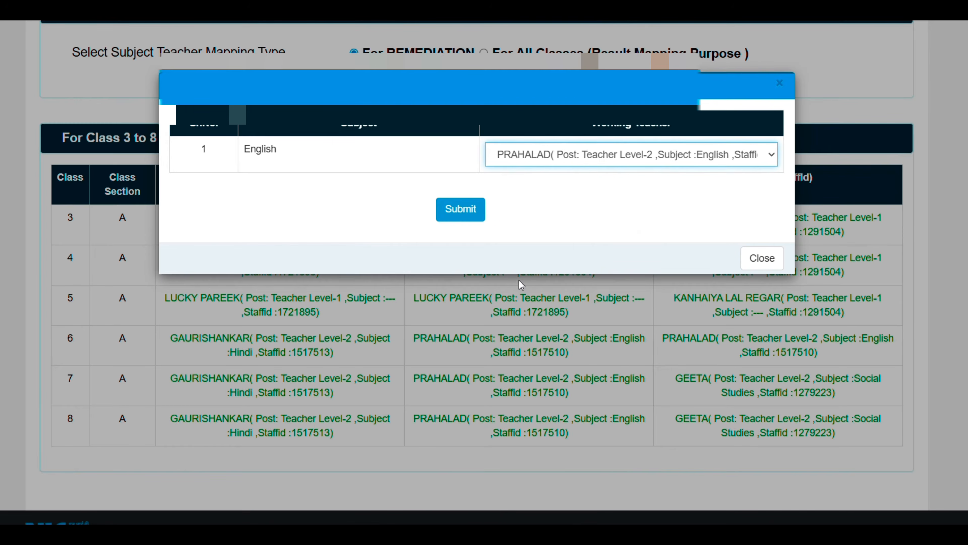
left_click(460, 209)
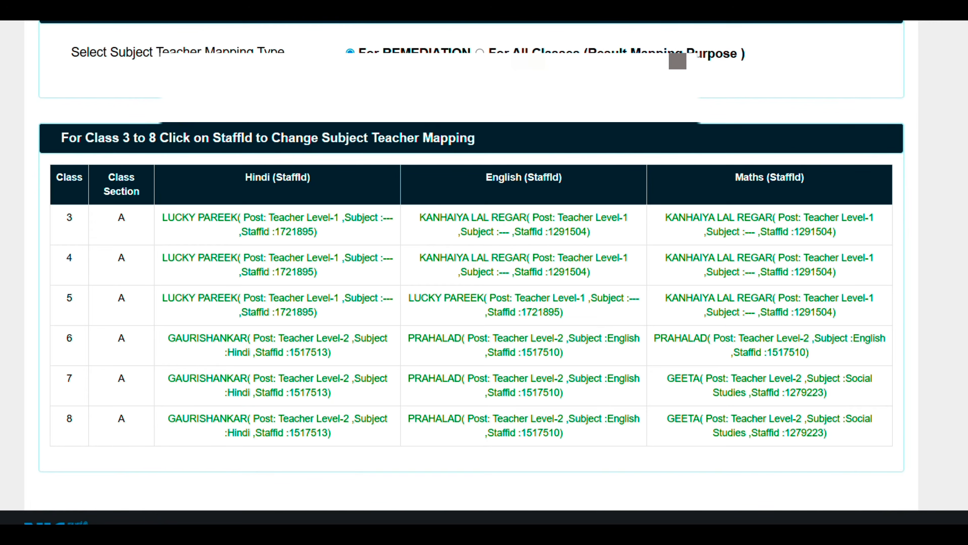
Load the For All Classes (Result Mapping Purpose) mapping table for session 2025-26, class 1, section A.
left_click(478, 52)
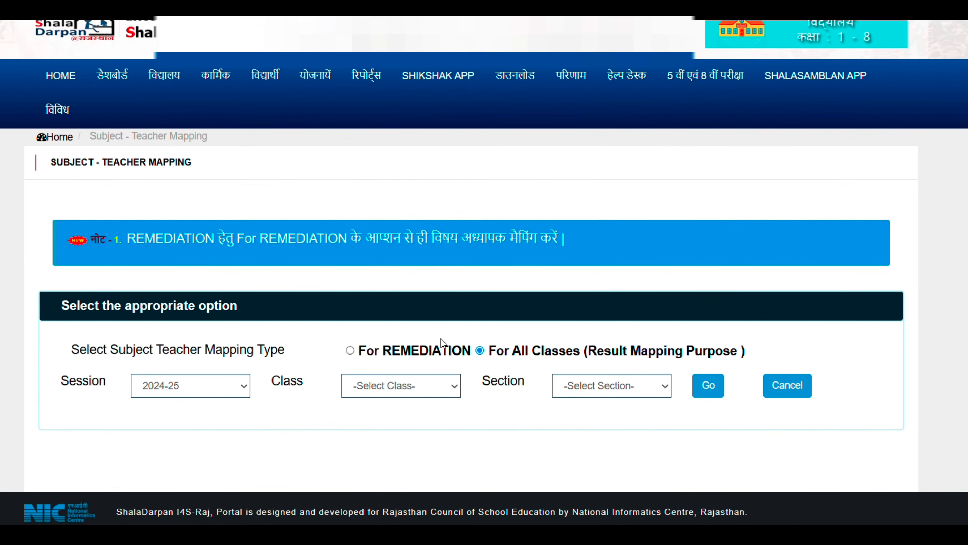
left_click(216, 392)
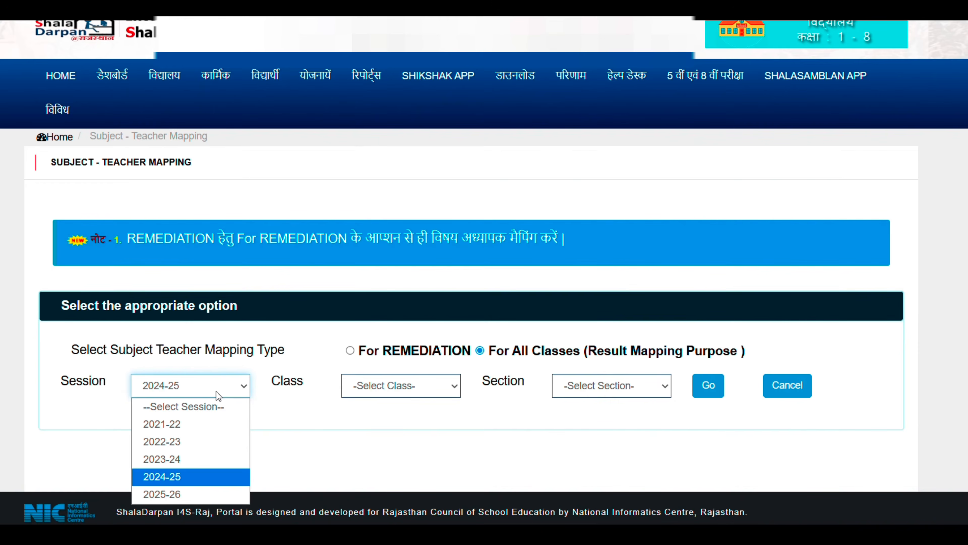
left_click(188, 498)
left_click(401, 387)
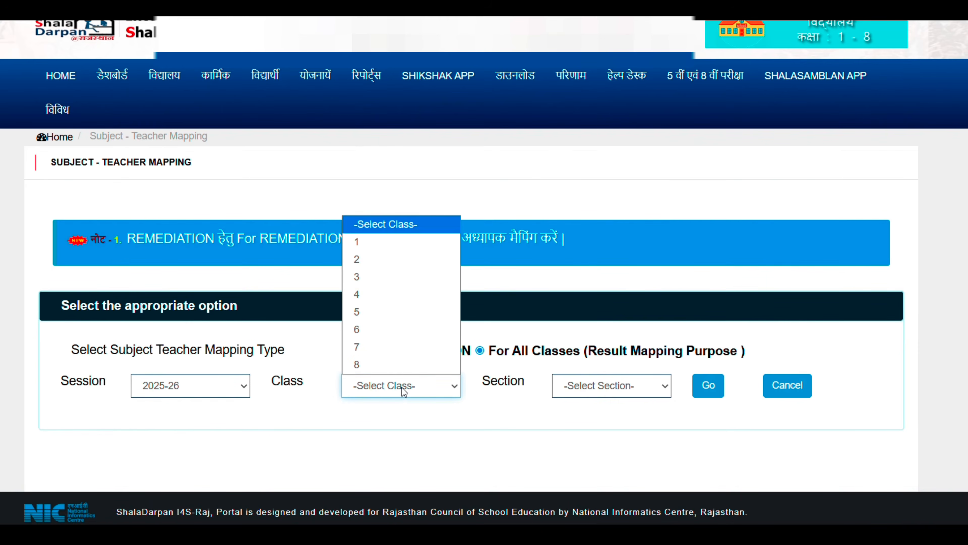
left_click(392, 250)
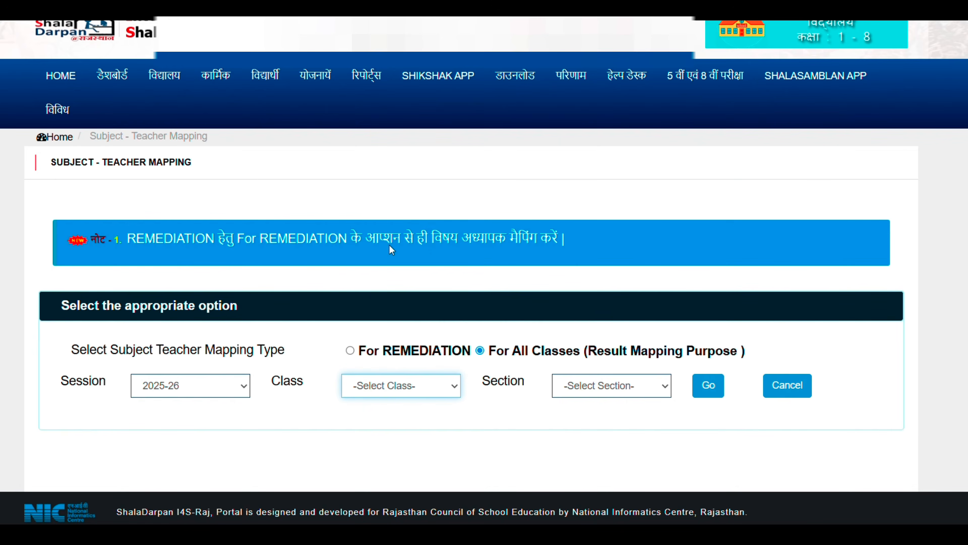
left_click(596, 386)
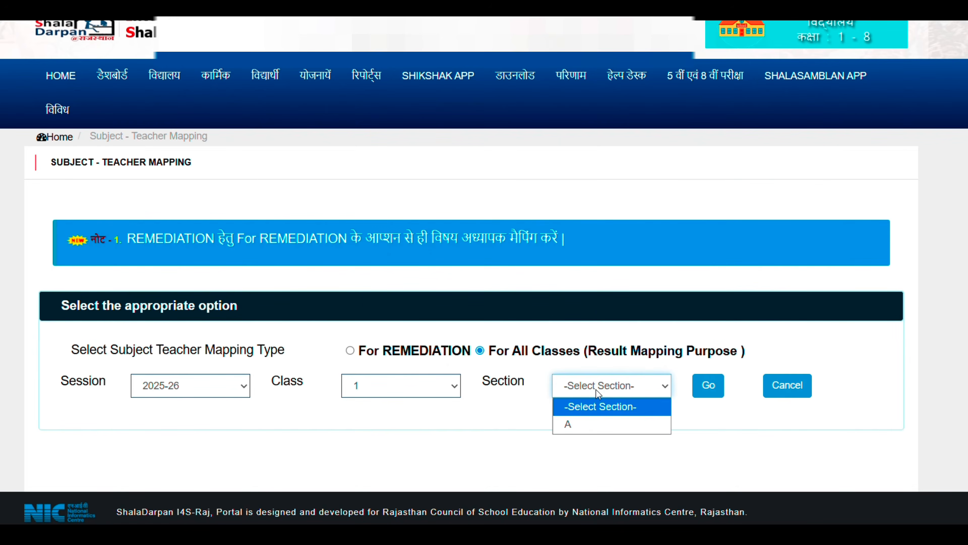
left_click(589, 424)
left_click(707, 385)
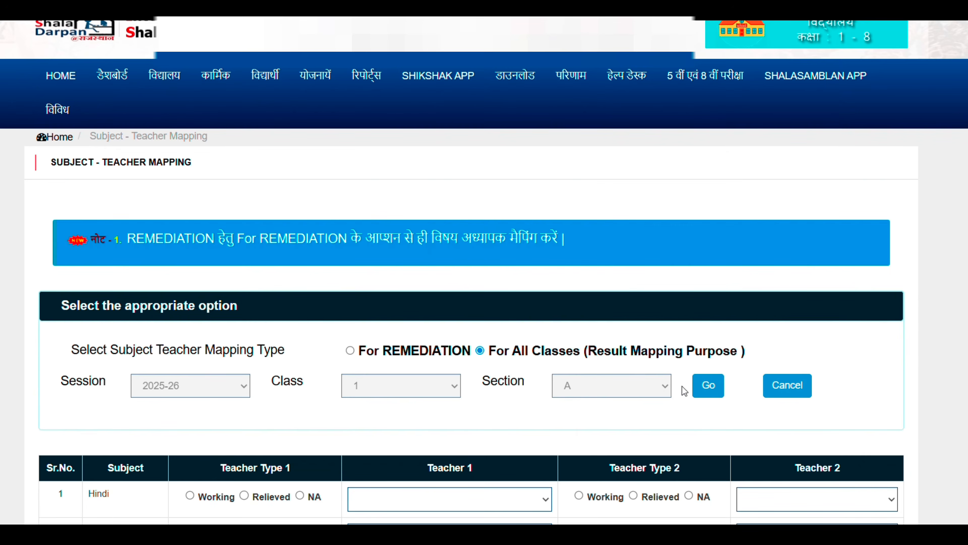
Set Teacher 1 to Working for Hindi and English, assigning the fifth listed teacher to Hindi and the last listed one to English.
scroll(420, 344, "down", 6)
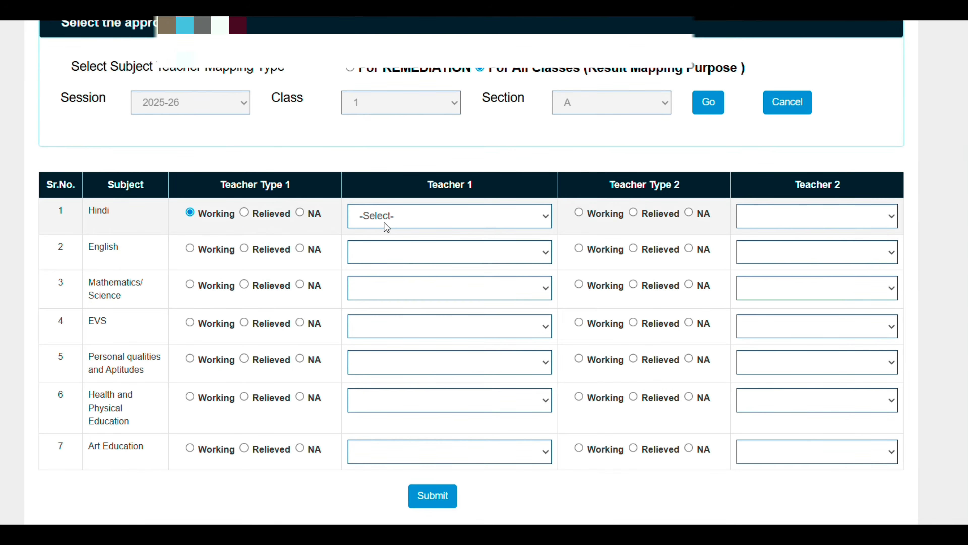
left_click(387, 225)
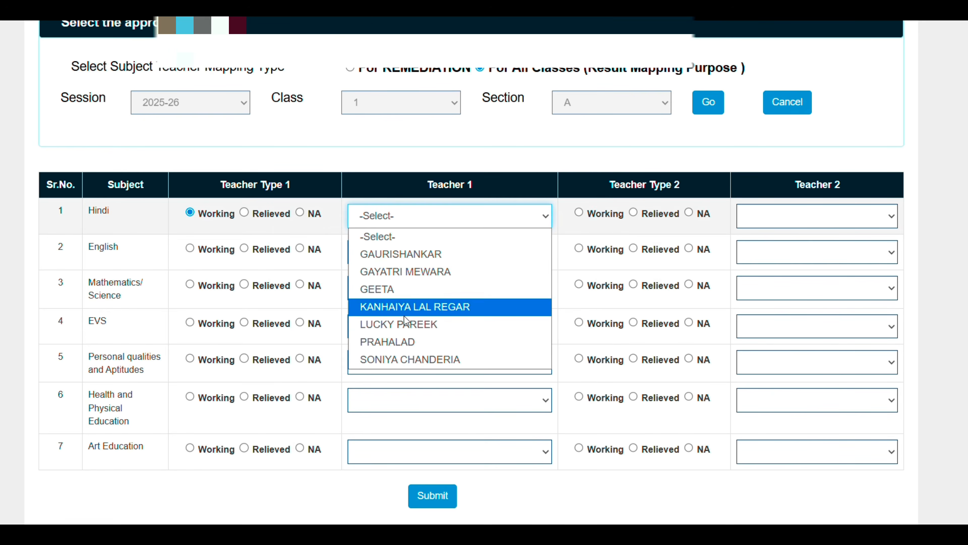
left_click(406, 326)
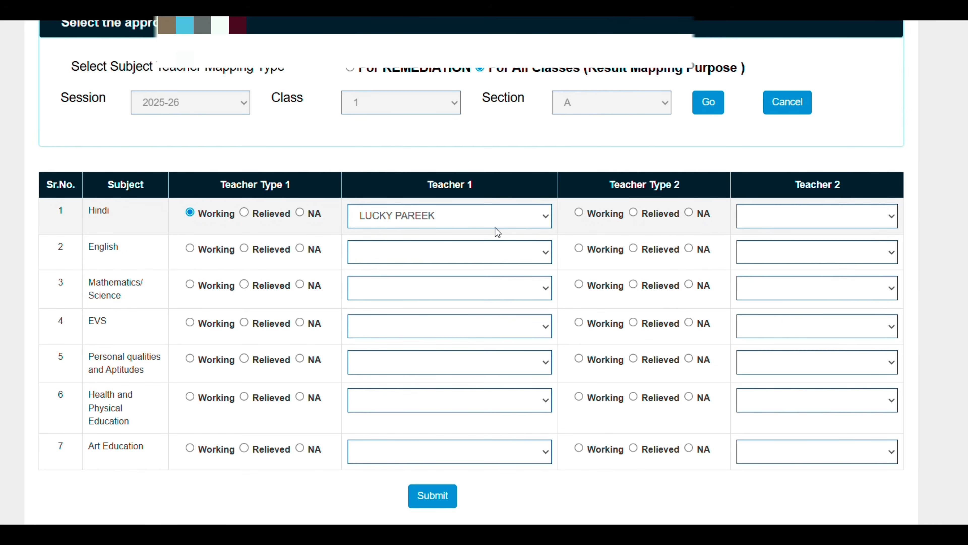
left_click(190, 249)
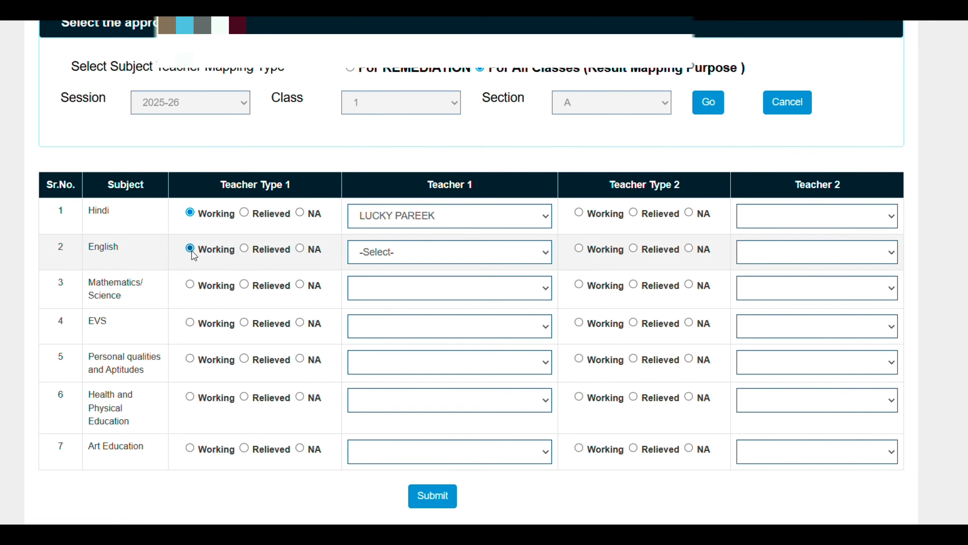
left_click(385, 252)
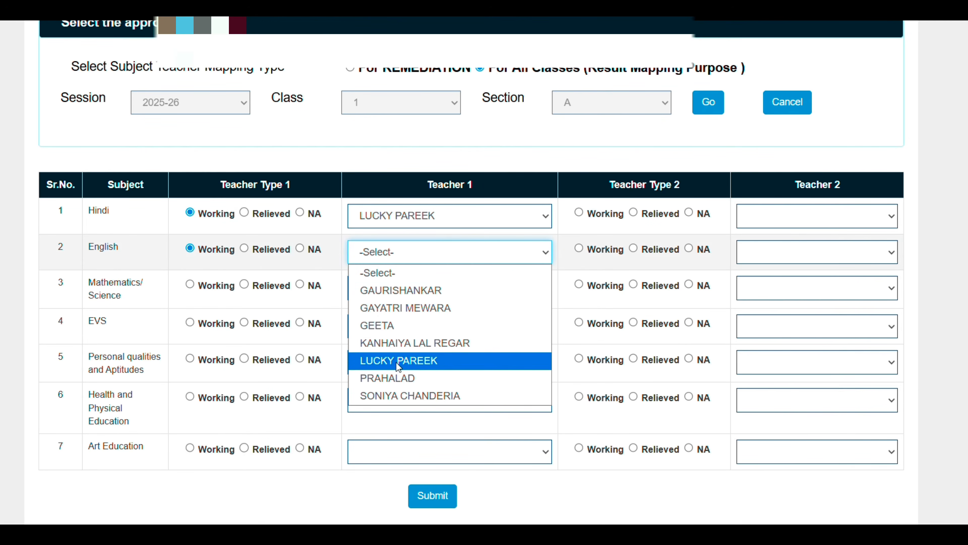
left_click(396, 396)
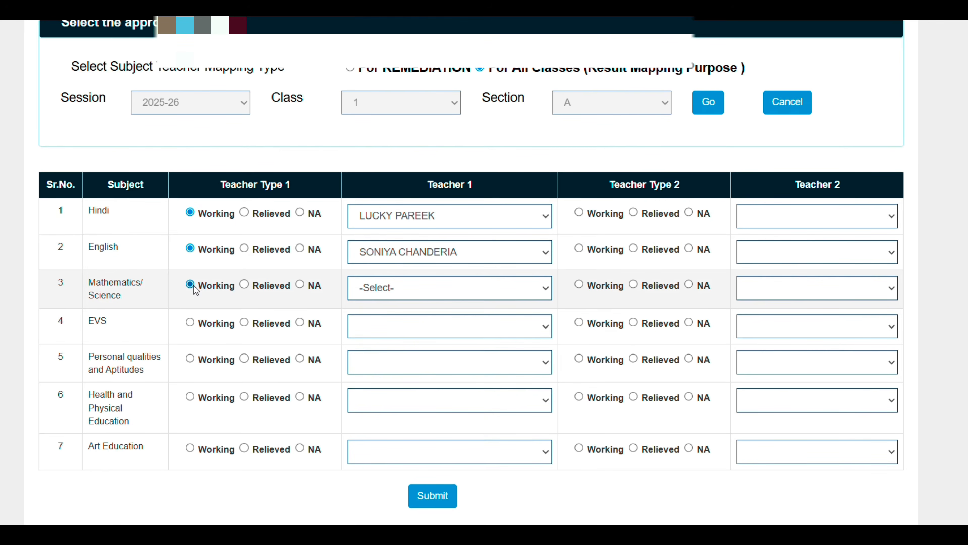
Assign the fourth listed teacher to Mathematics/Science, and set EVS to Working with the last listed teacher as Teacher 1.
left_click(381, 294)
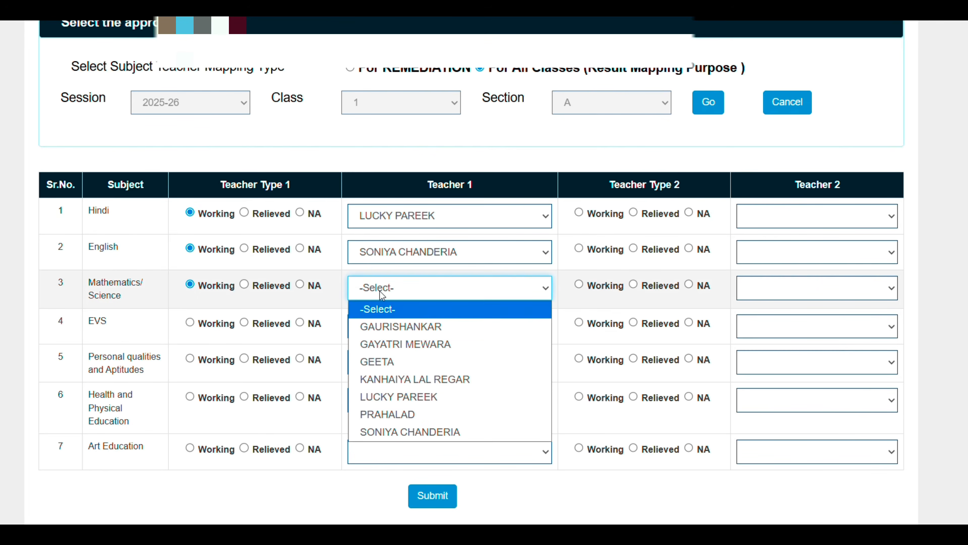
left_click(407, 381)
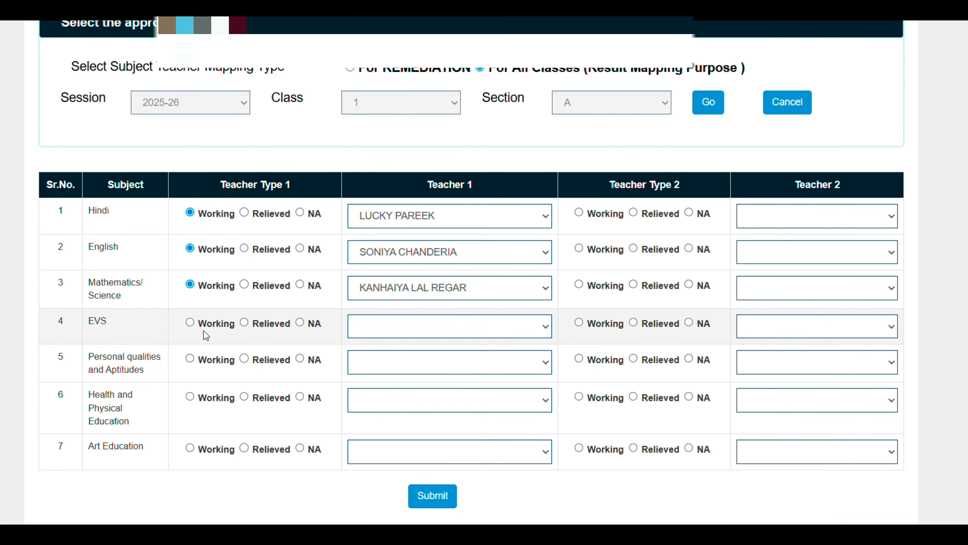
left_click(190, 322)
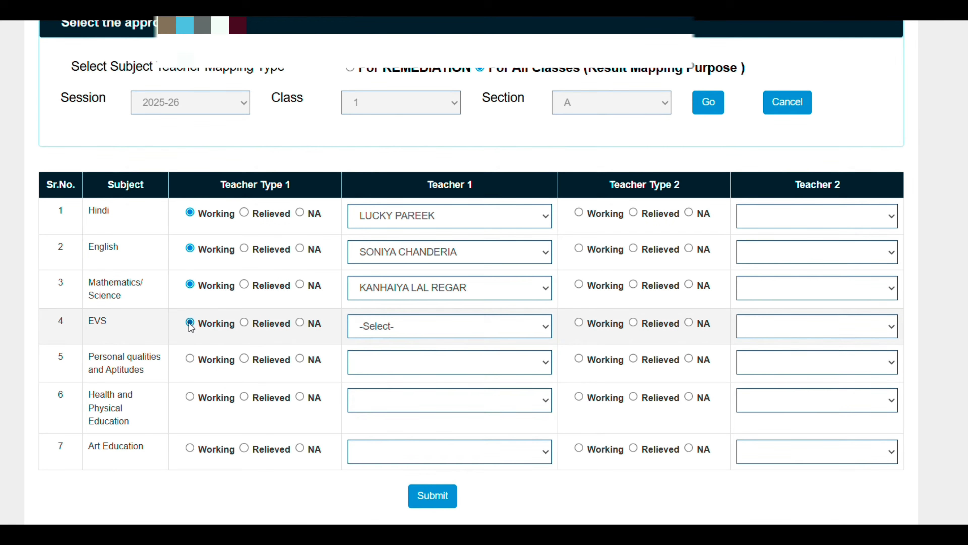
left_click(395, 327)
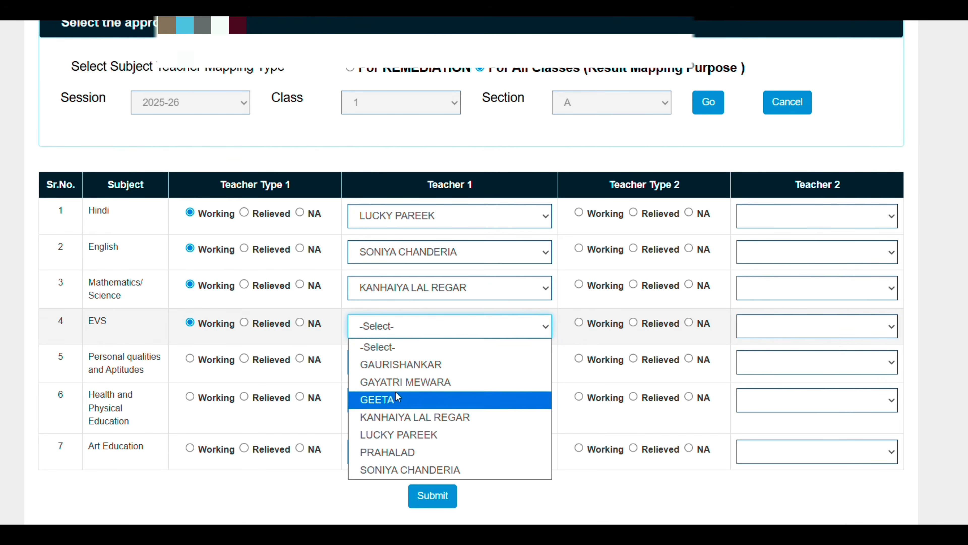
left_click(386, 471)
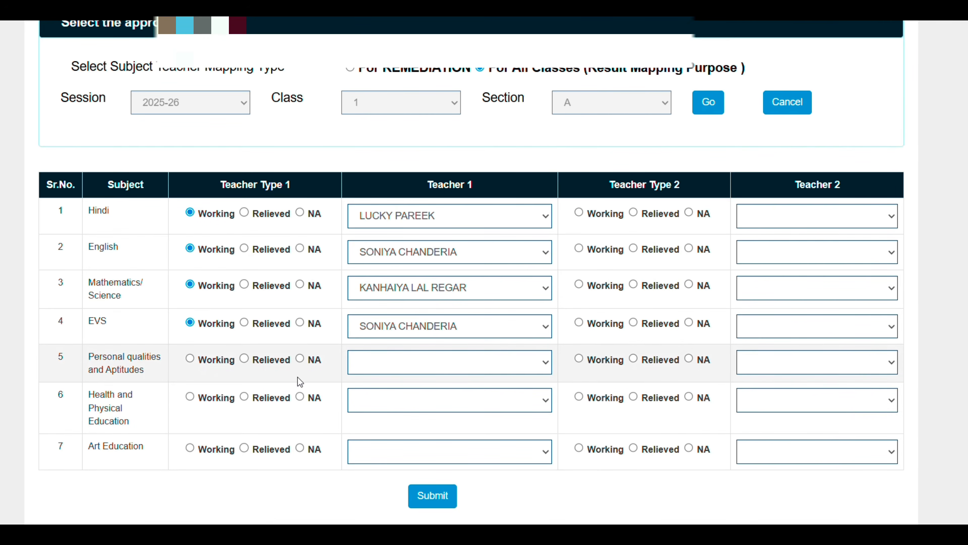
Set Teacher Type 1 to NA for Personal qualities and Aptitudes, Health and Physical Education, and Art Education.
left_click(300, 359)
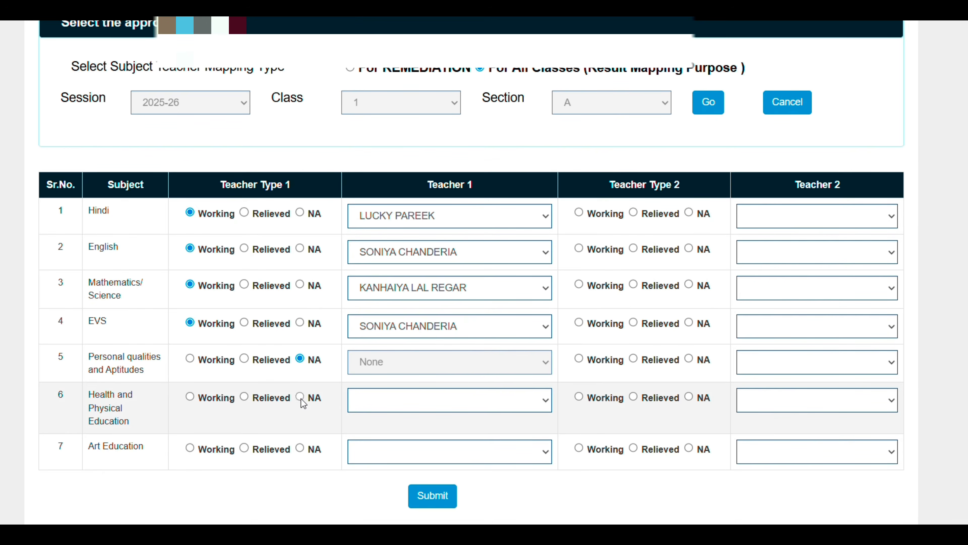
left_click(301, 398)
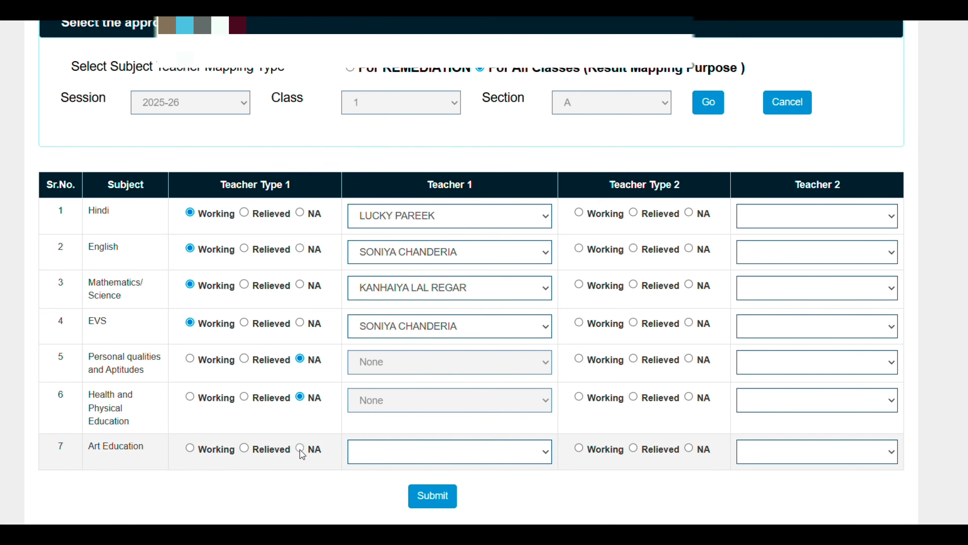
left_click(301, 449)
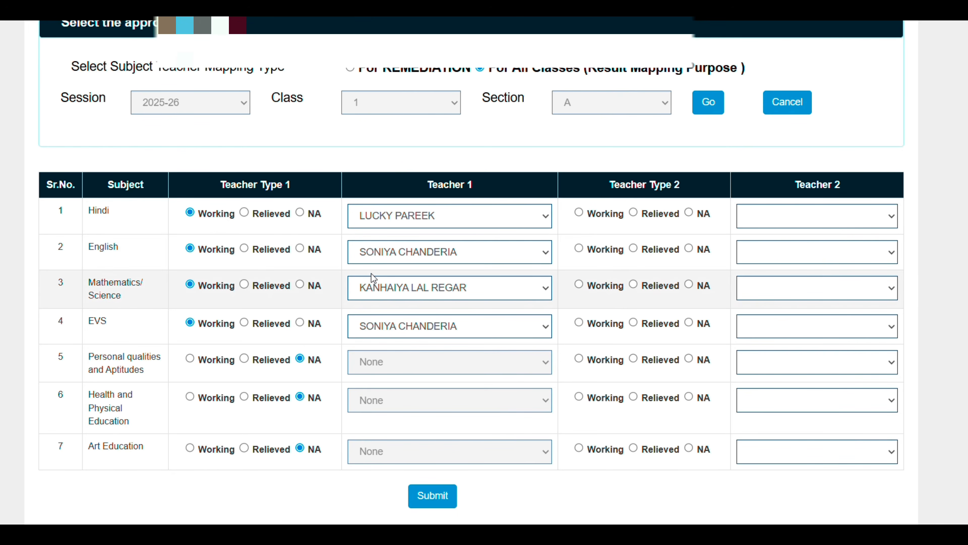
Set Teacher Type 2 to NA for all seven class 1 subjects and submit the mapping.
left_click(578, 213)
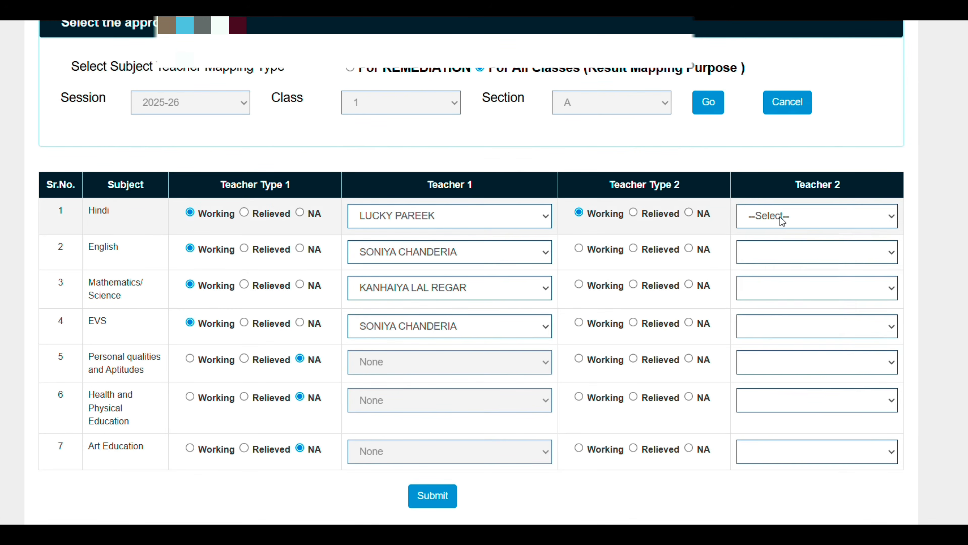
left_click(783, 221)
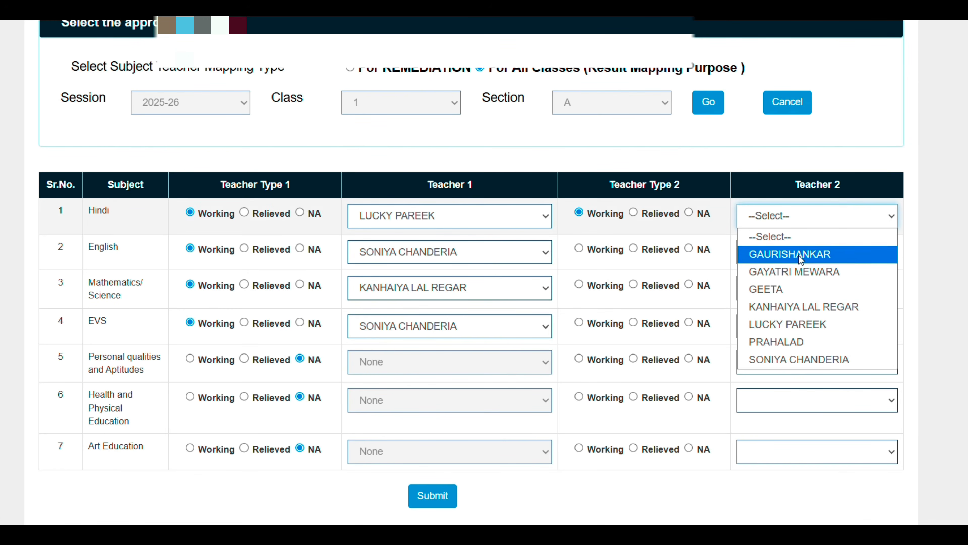
left_click(688, 212)
left_click(688, 213)
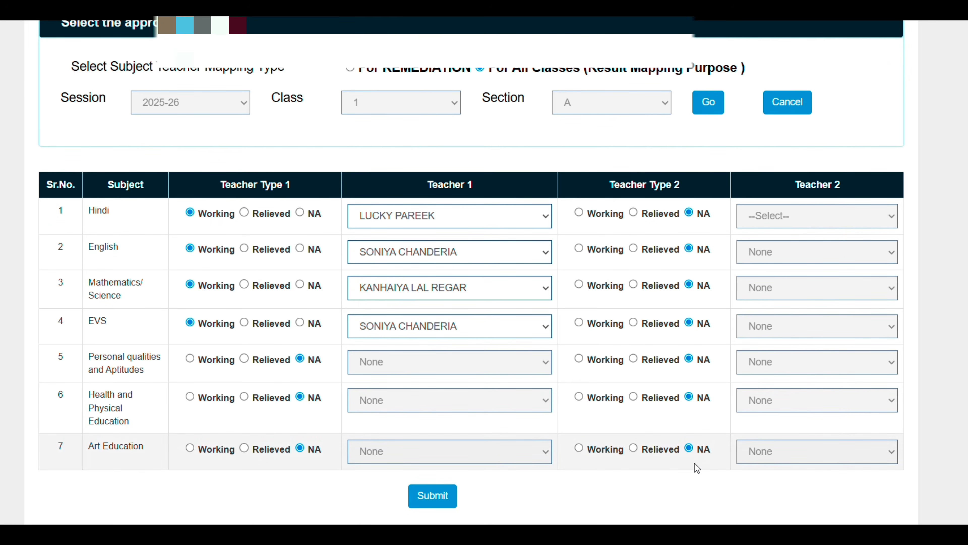
left_click(436, 497)
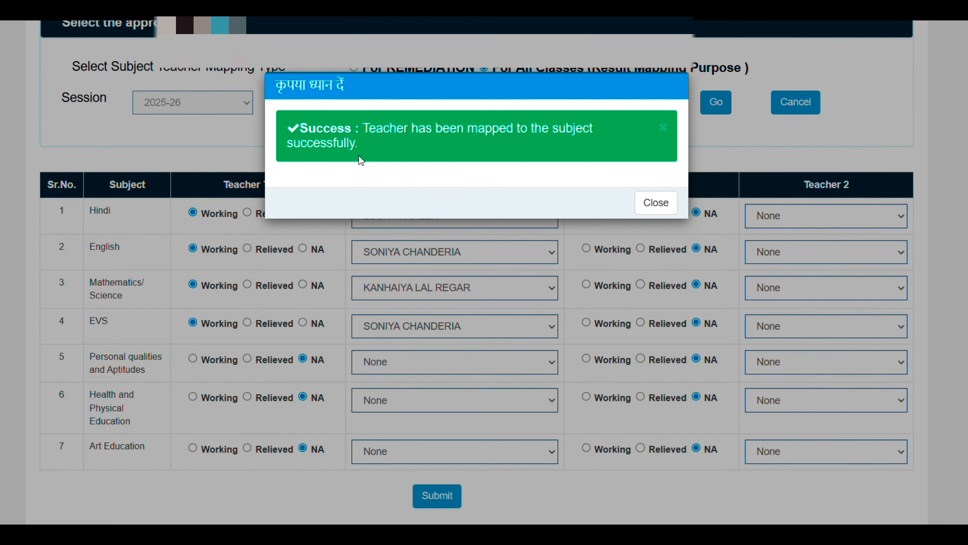
left_click(655, 202)
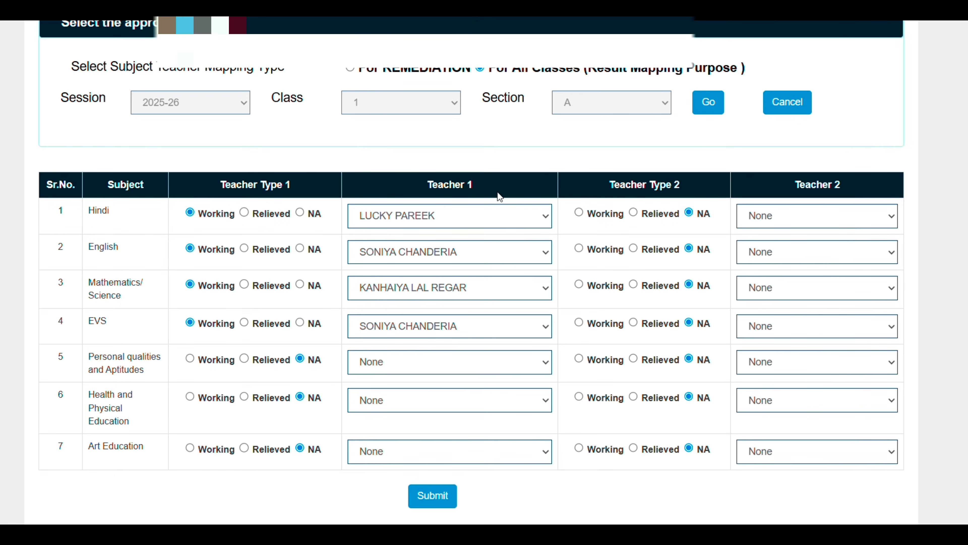
Clear the class 1 selection and load the result mapping table for class 8, section A.
left_click(780, 107)
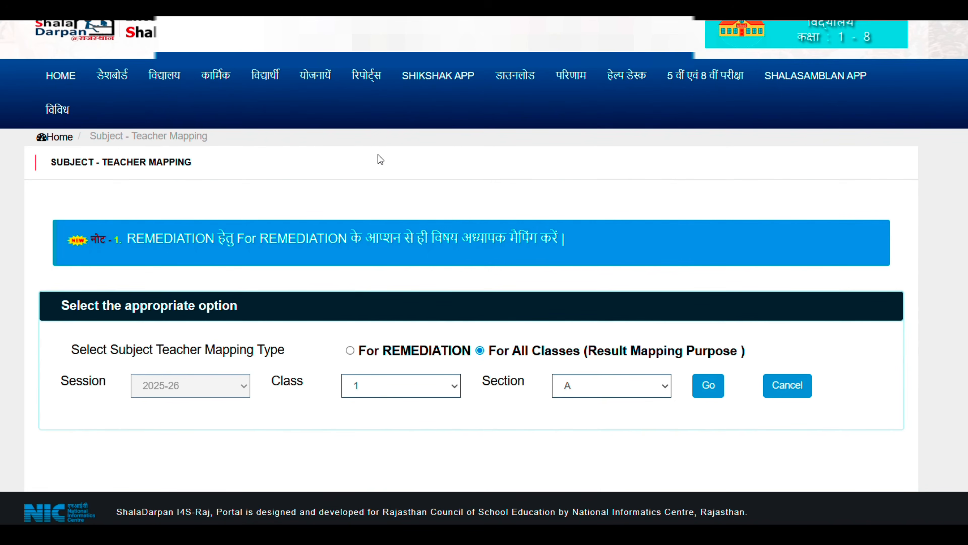
left_click(378, 383)
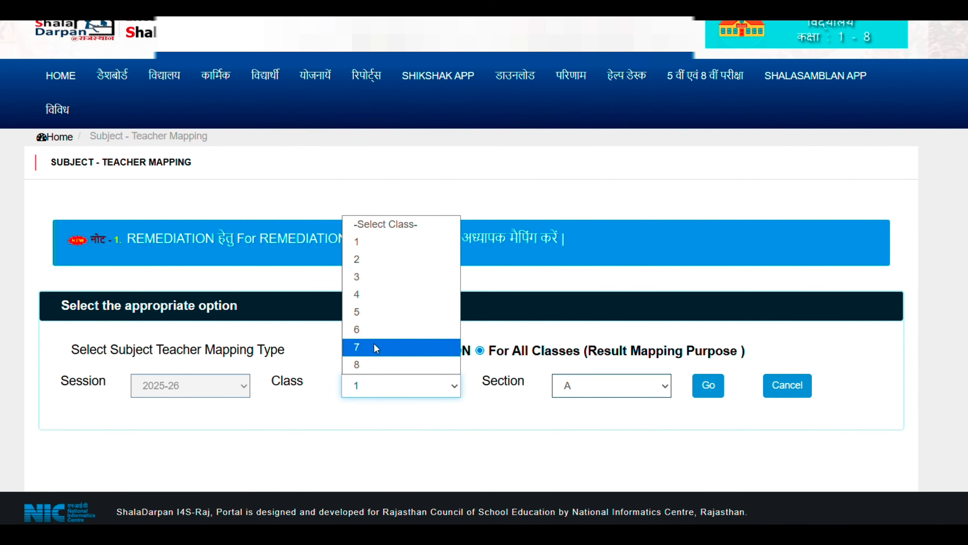
left_click(379, 366)
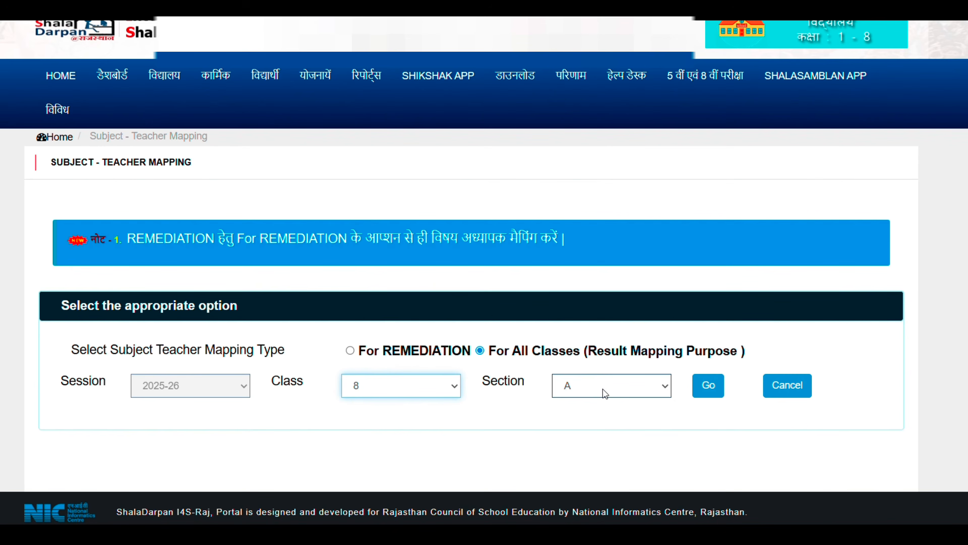
left_click(706, 387)
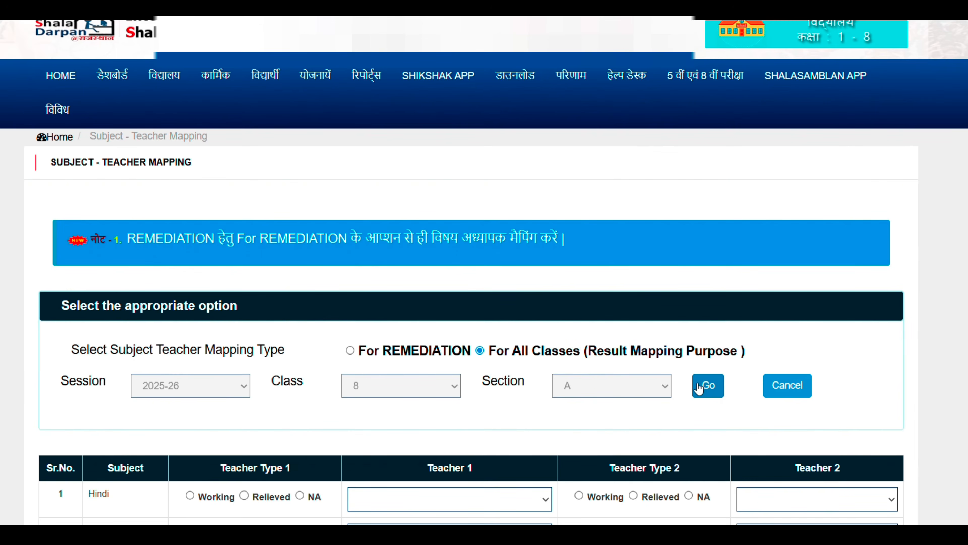
scroll(640, 396, "down", 8)
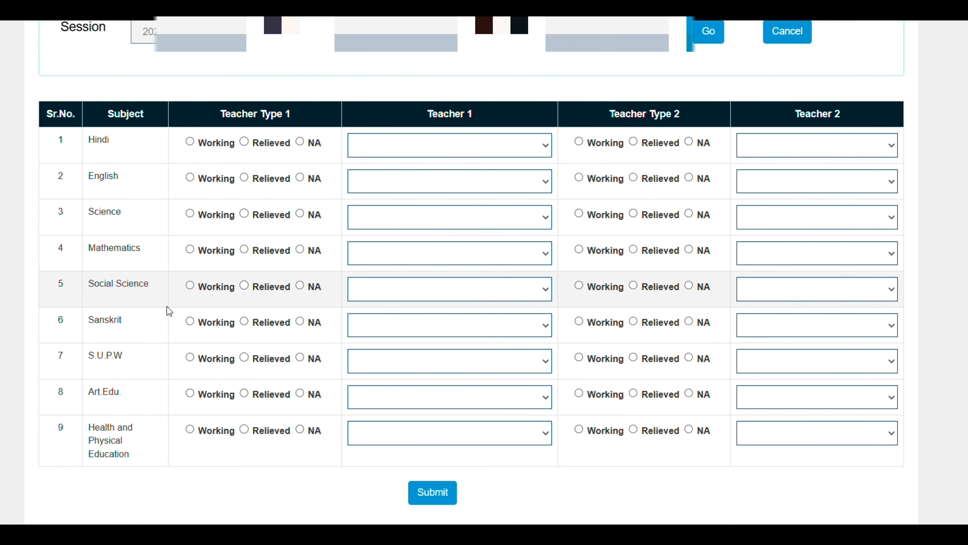
Set all nine subjects' Teacher 1 to Working: first listed teacher for Hindi/Sanskrit, sixth for English/Science, third for Mathematics/Social Science, last for the rest.
left_click(187, 145)
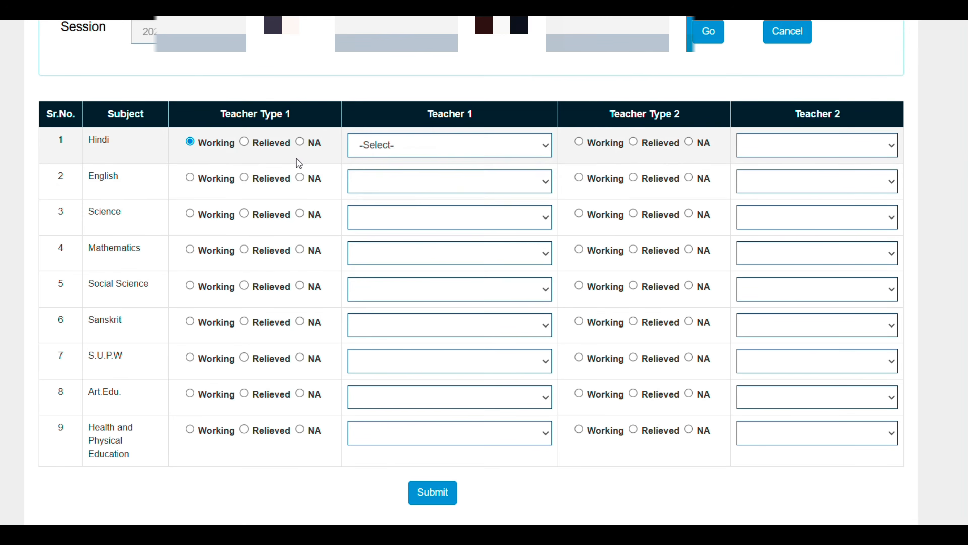
left_click(404, 145)
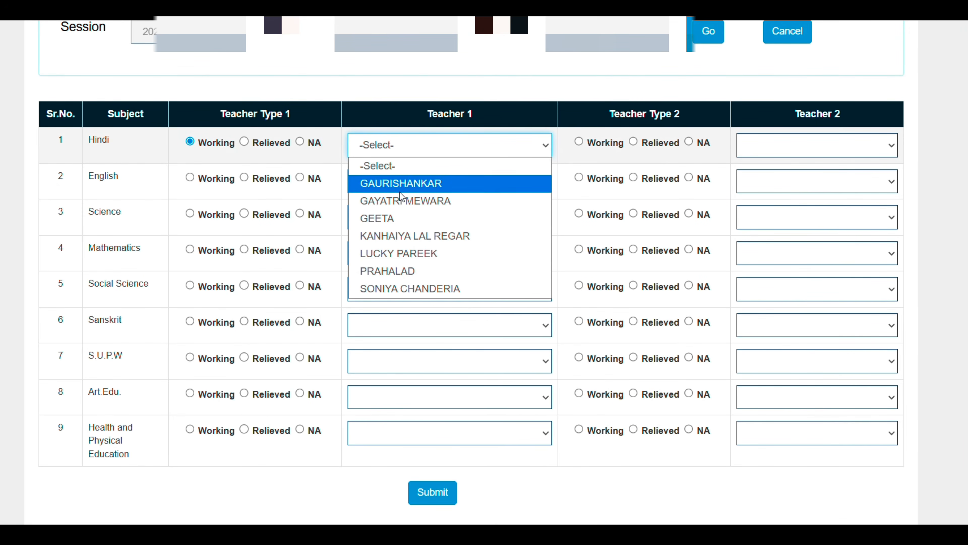
left_click(401, 185)
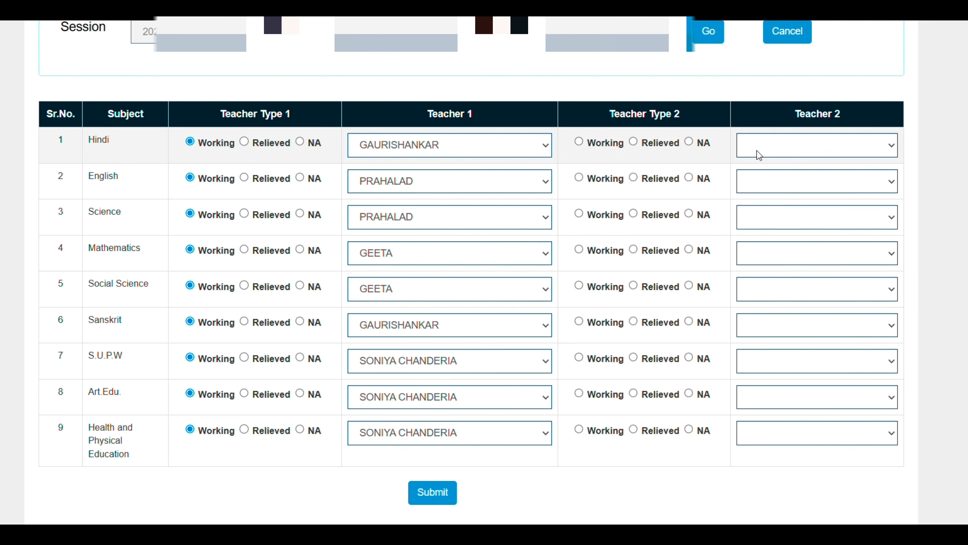
Set Teacher Type 2 to NA for all nine class 8 subjects, from Hindi to Health and Physical Education.
left_click(689, 142)
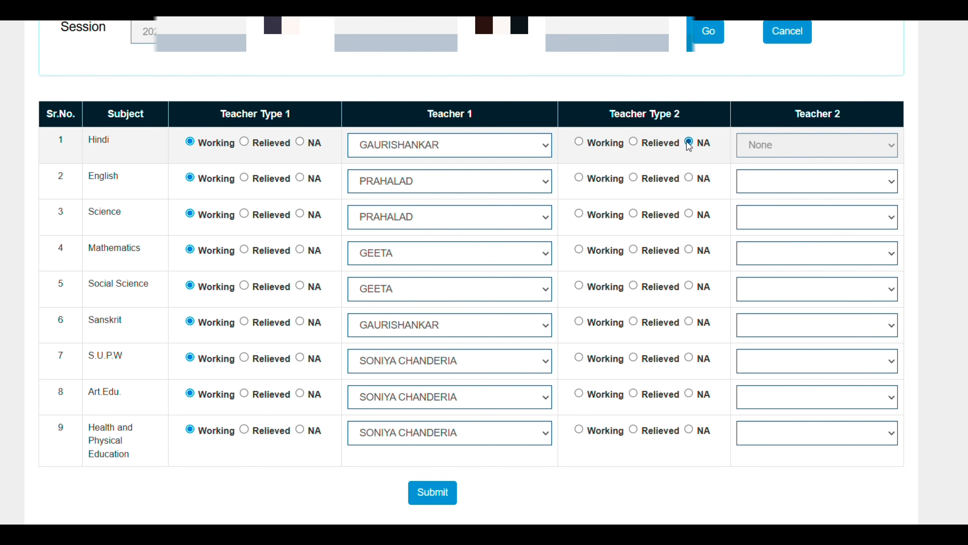
left_click(690, 178)
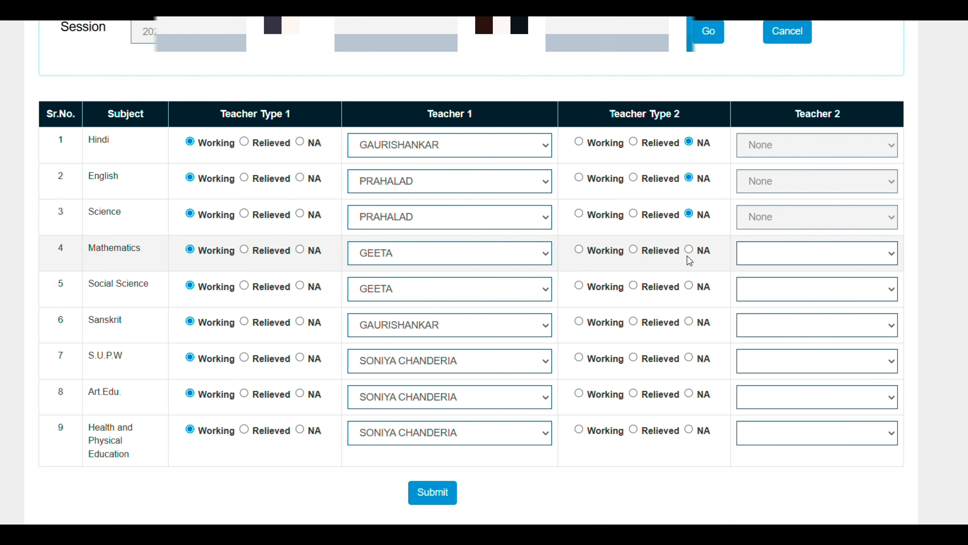
left_click(688, 250)
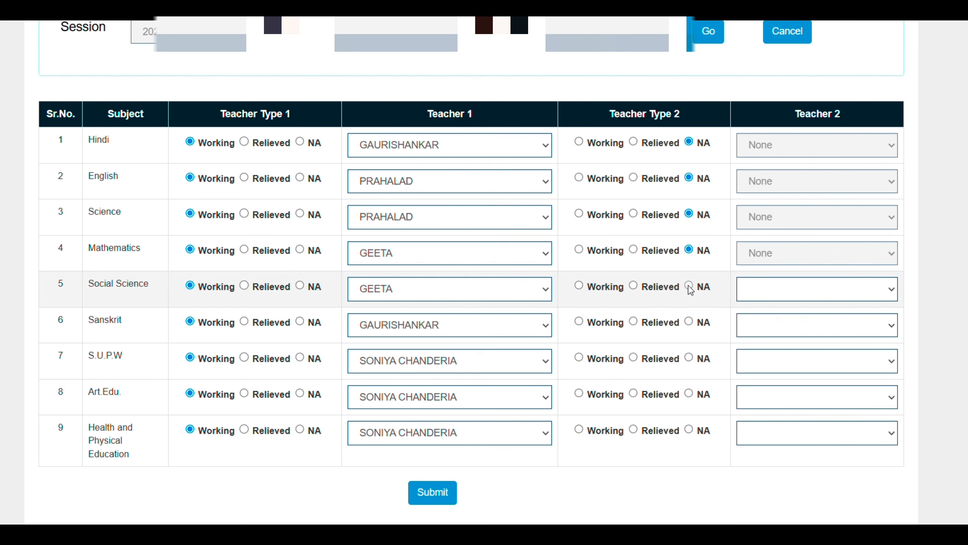
left_click(689, 286)
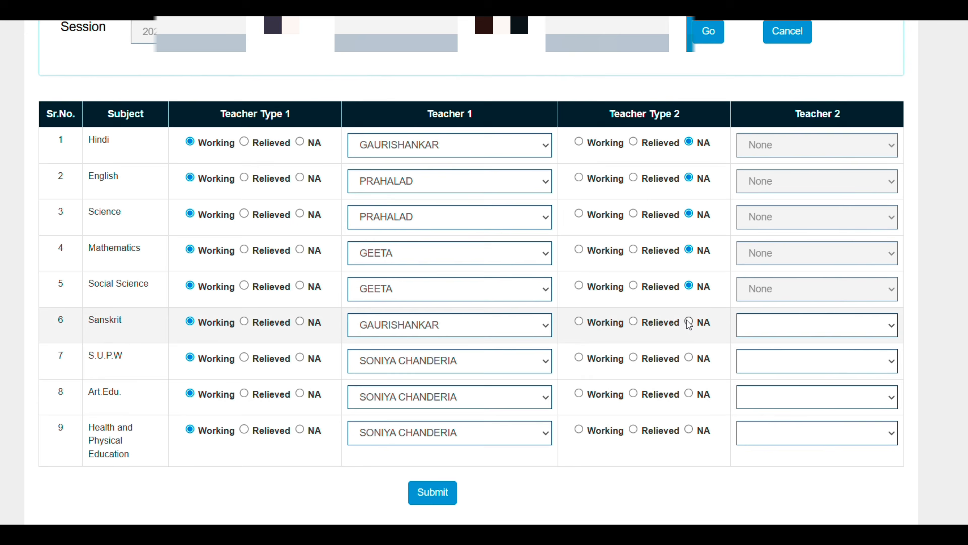
left_click(689, 321)
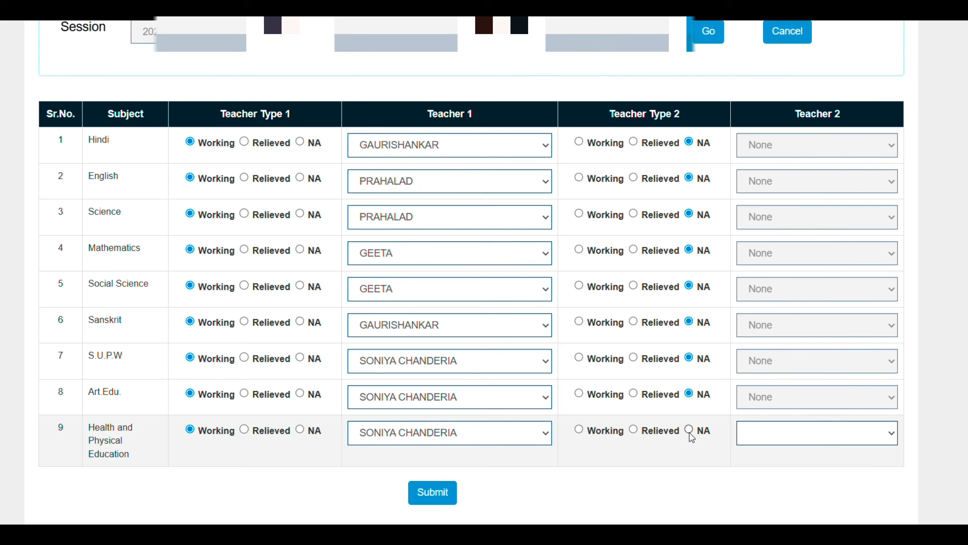
left_click(689, 430)
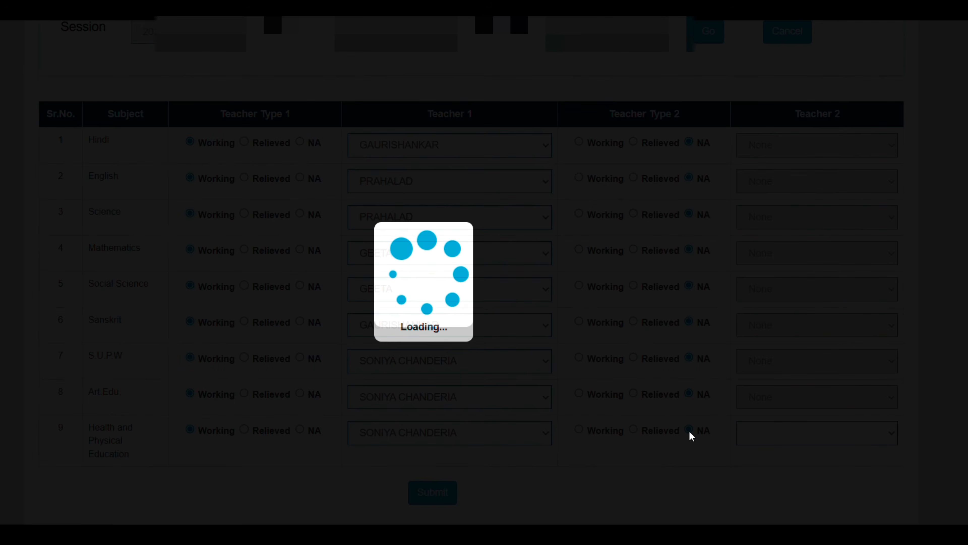
Submit the class 8 section A subject-teacher mapping and dismiss the resulting message.
scroll(580, 432, "down", 1)
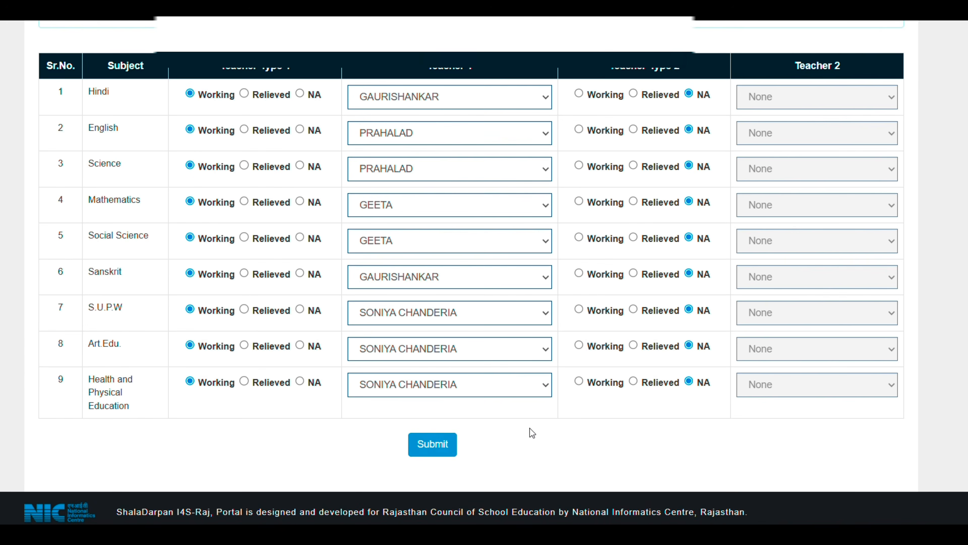
left_click(433, 444)
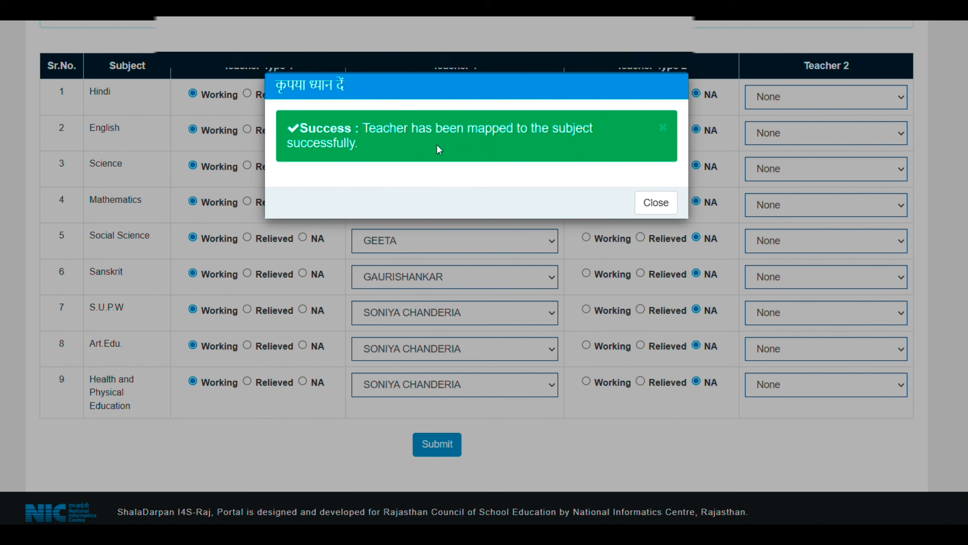
left_click(650, 204)
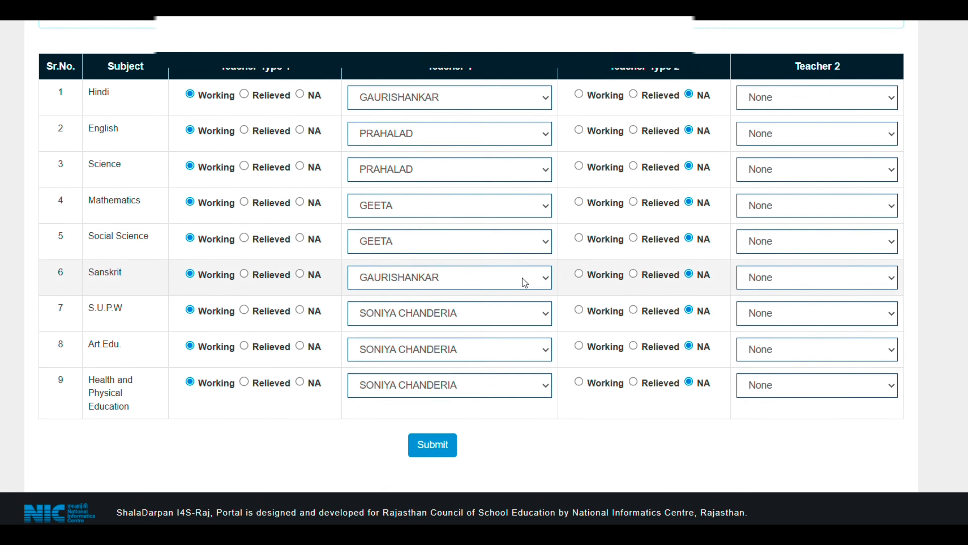
Reopen the subject-teacher mapping page (विषय अध्यापक मैपिंग) from the examination result entries of the results module.
scroll(525, 283, "up", 1)
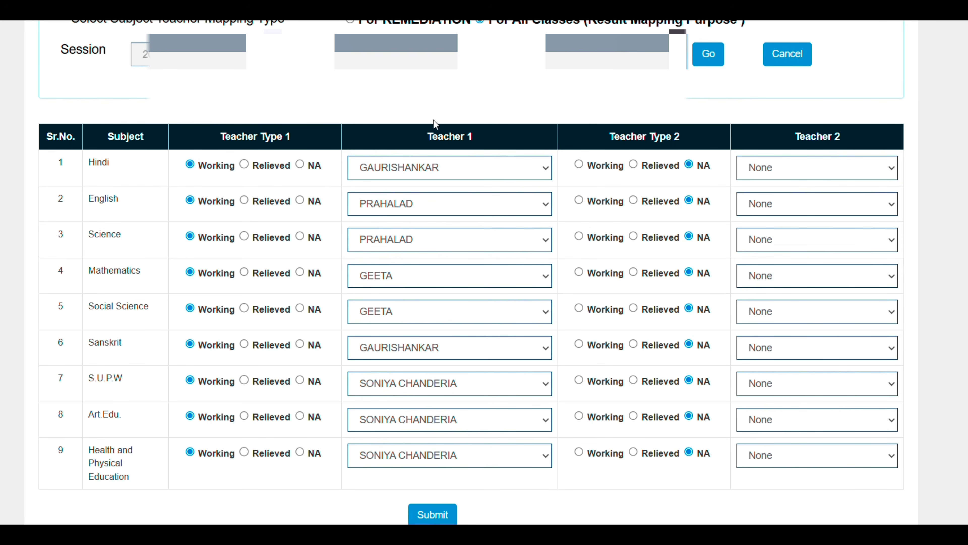
scroll(446, 183, "up", 5)
scroll(449, 198, "up", 4)
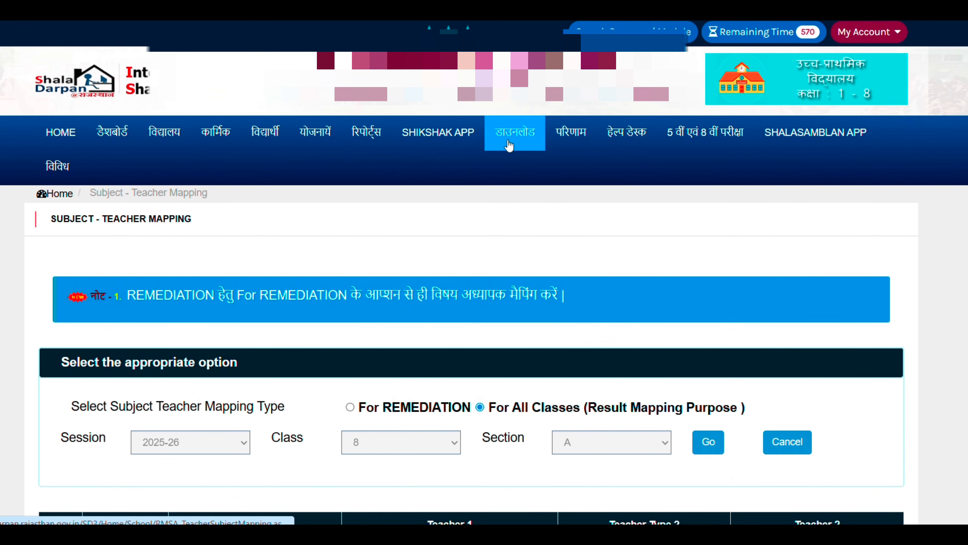
mouse_move(568, 133)
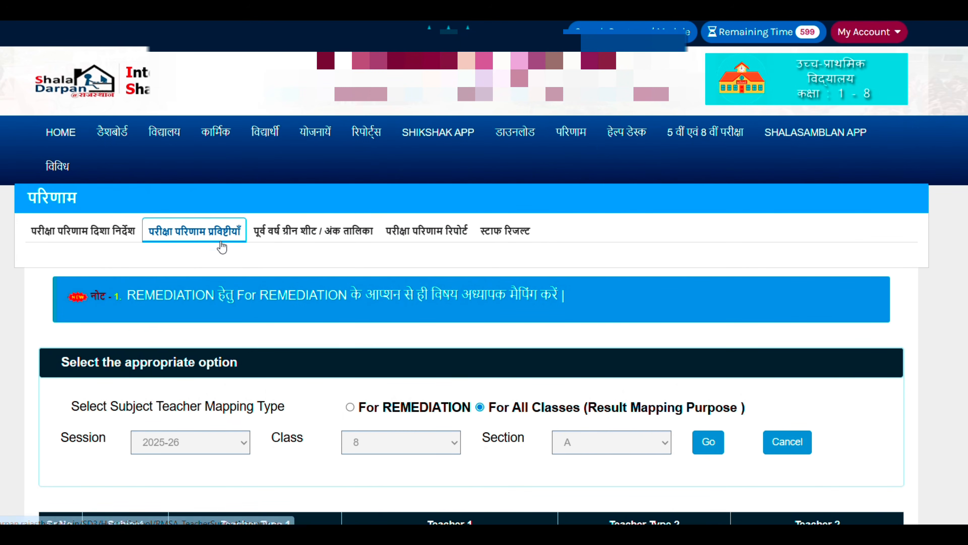
left_click(205, 233)
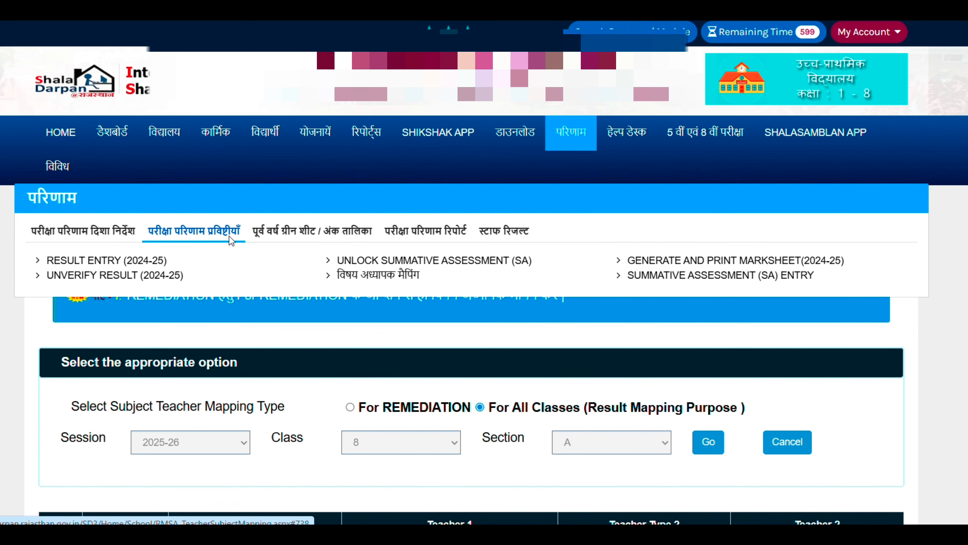
left_click(364, 276)
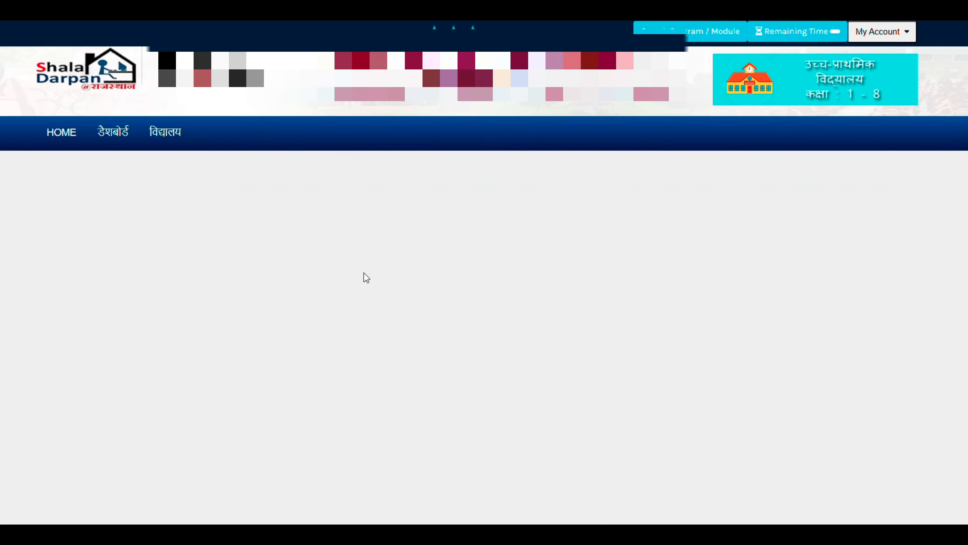